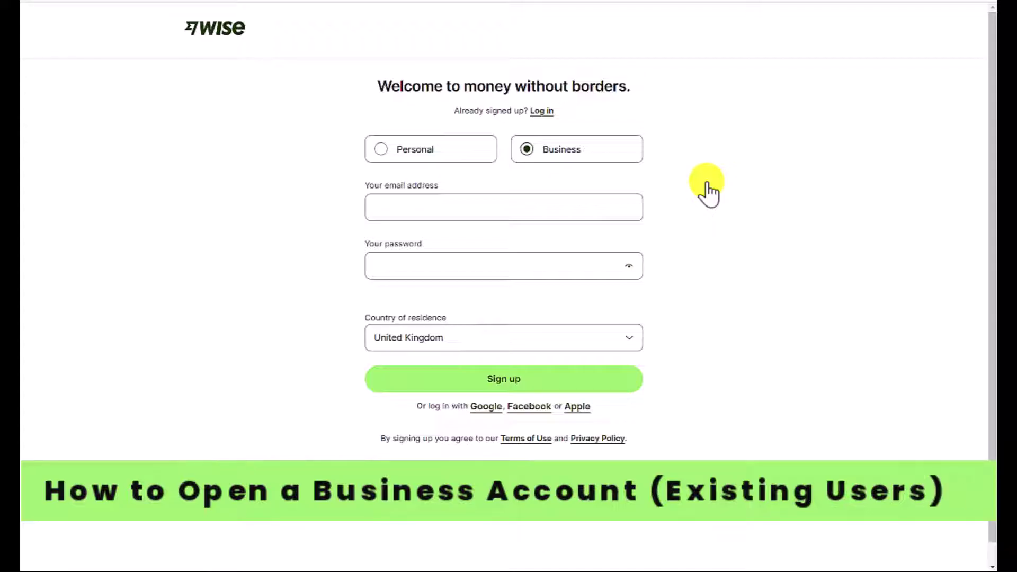
Log in to the existing personal account, then choose Open a business account from the profile menu.
{"action": "left_click", "coordinate": [549, 112]}
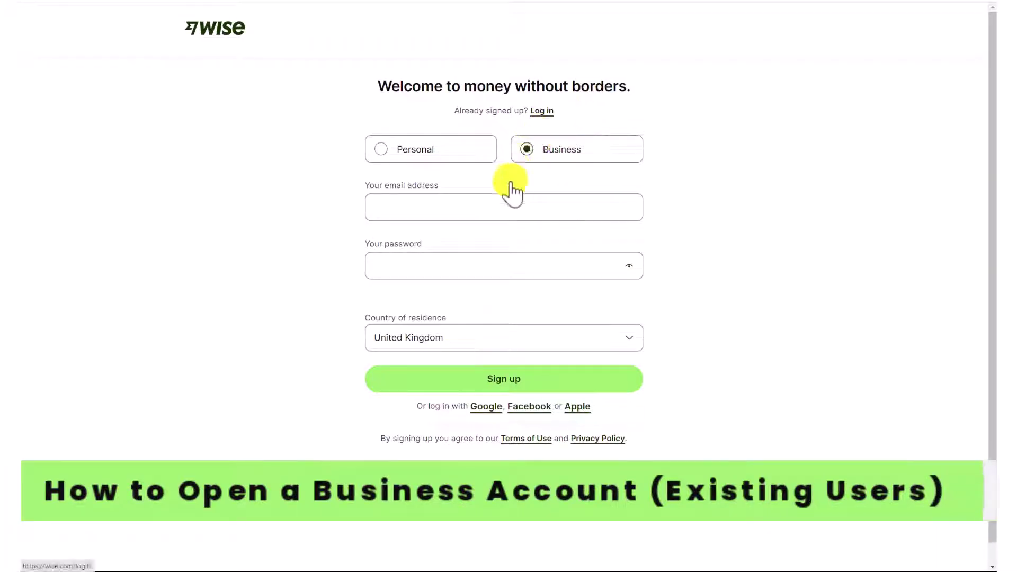
{"action": "type", "text": "•••••••••"}
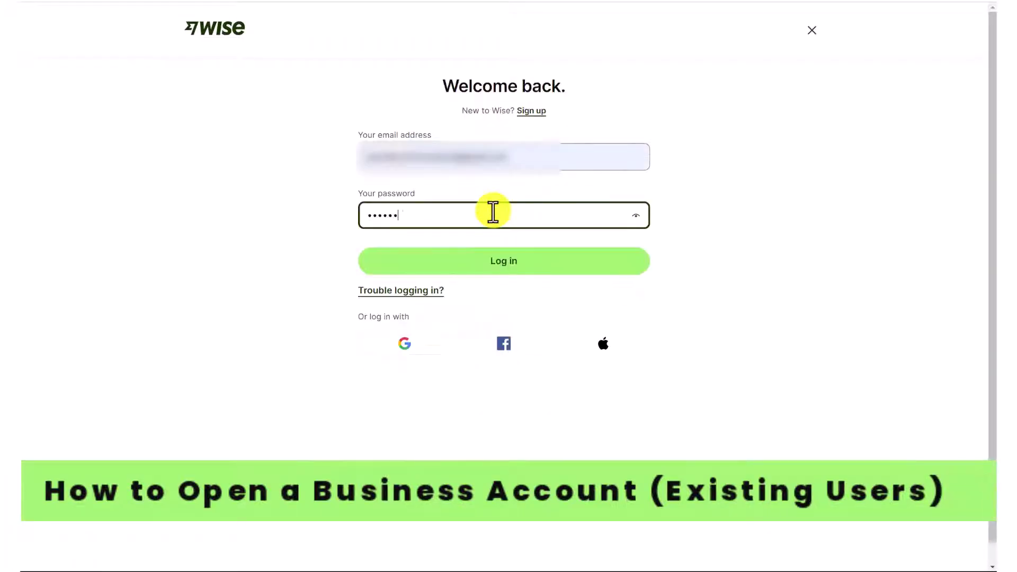
{"action": "left_click", "coordinate": [501, 262]}
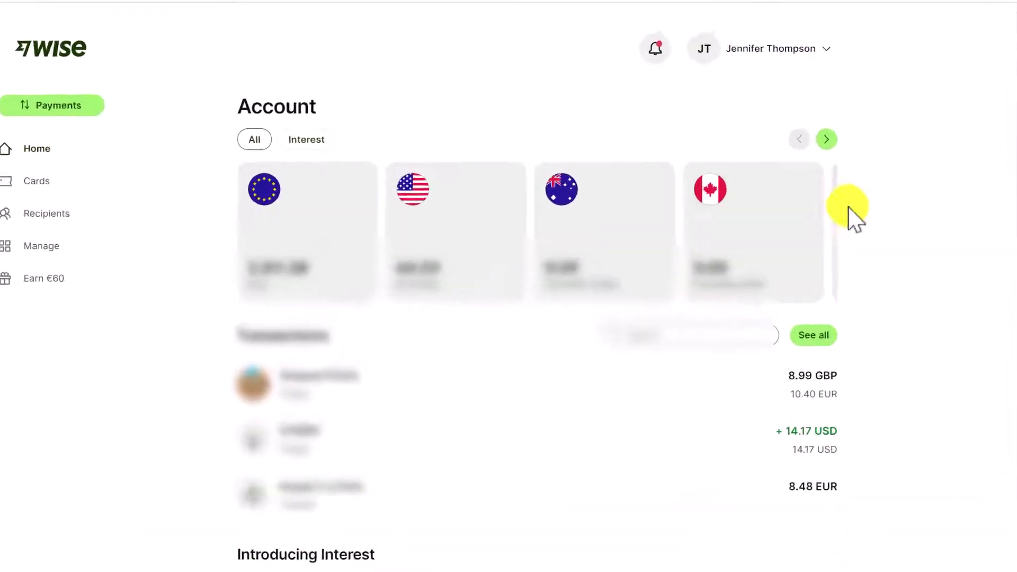
{"action": "left_click", "coordinate": [837, 61]}
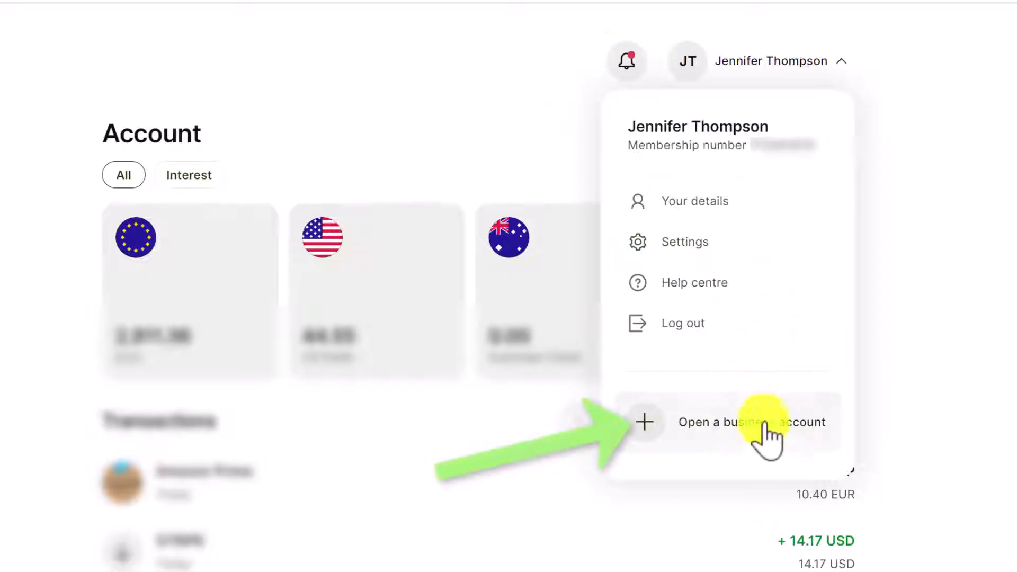
{"action": "left_click", "coordinate": [782, 454]}
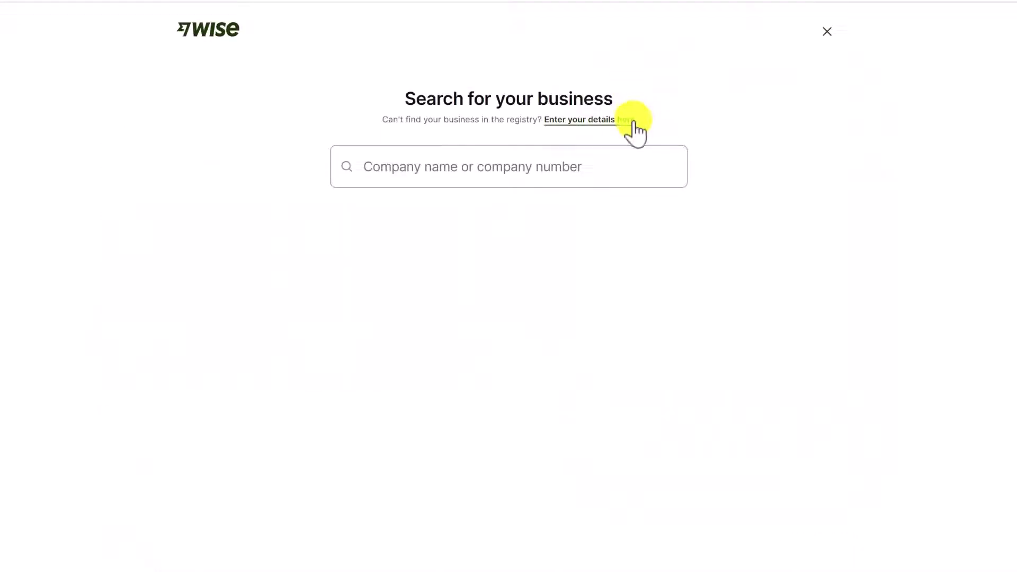
Enter business details manually, using the owner's full name as registered and trading name, type Sole Proprietorship.
{"action": "left_click", "coordinate": [635, 129]}
{"action": "left_click", "coordinate": [417, 203]}
{"action": "type", "text": "Jennifer M"}
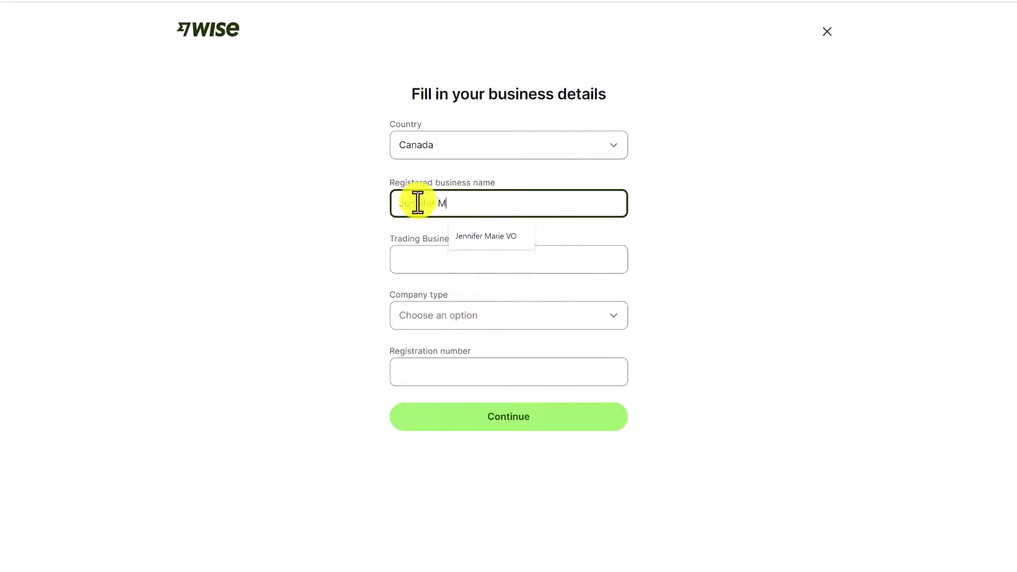
{"action": "type", "text": "arie VO"}
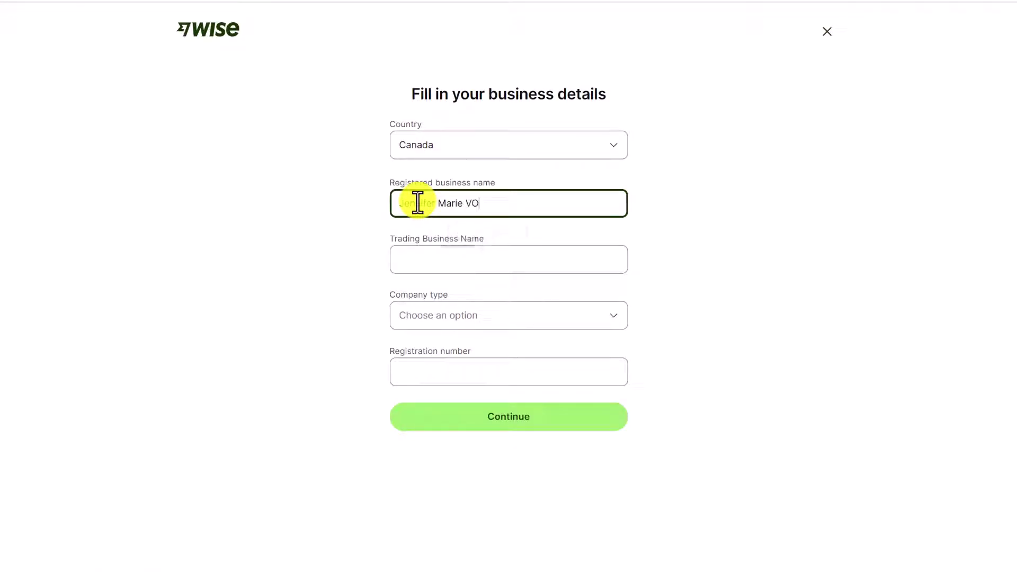
{"action": "key", "text": "Tab"}
{"action": "type", "text": "Jennifer"}
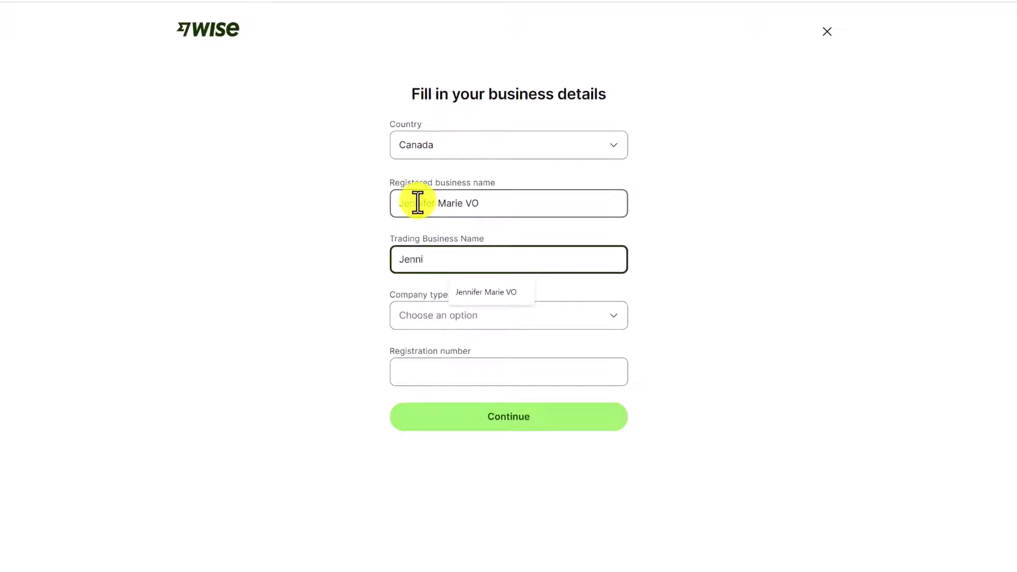
{"action": "type", "text": " Marie VO"}
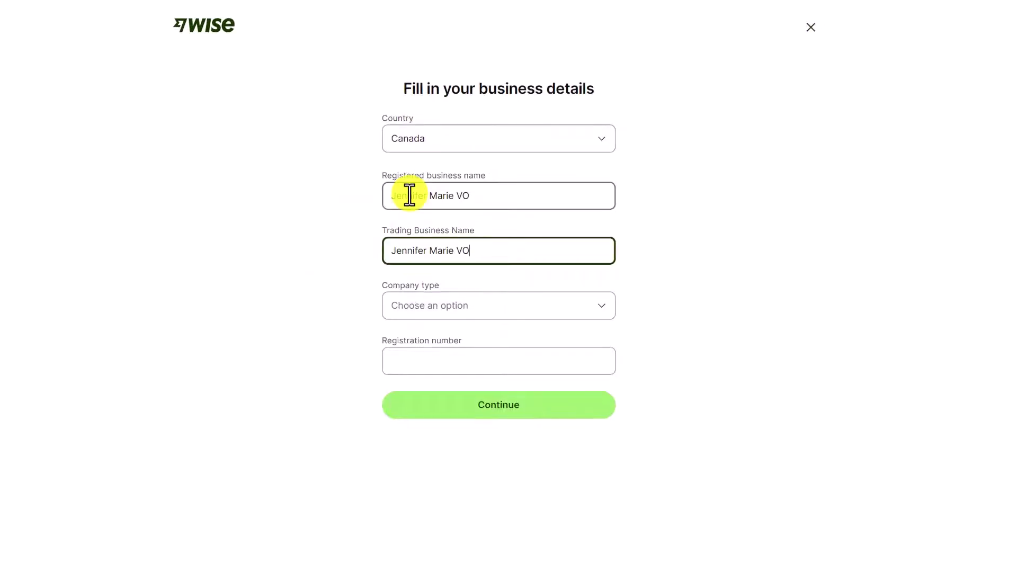
{"action": "left_click", "coordinate": [497, 311]}
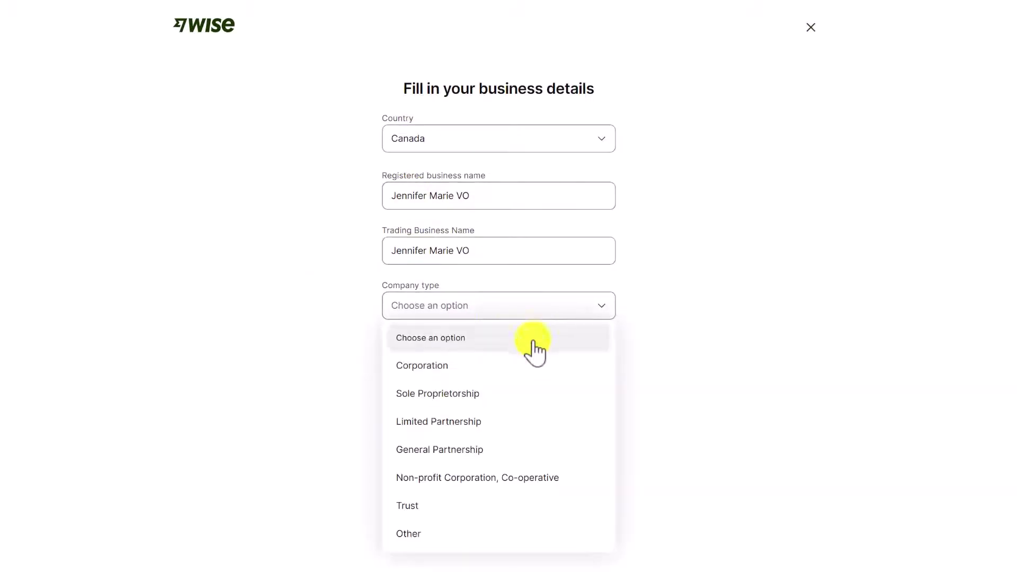
{"action": "left_click", "coordinate": [542, 394]}
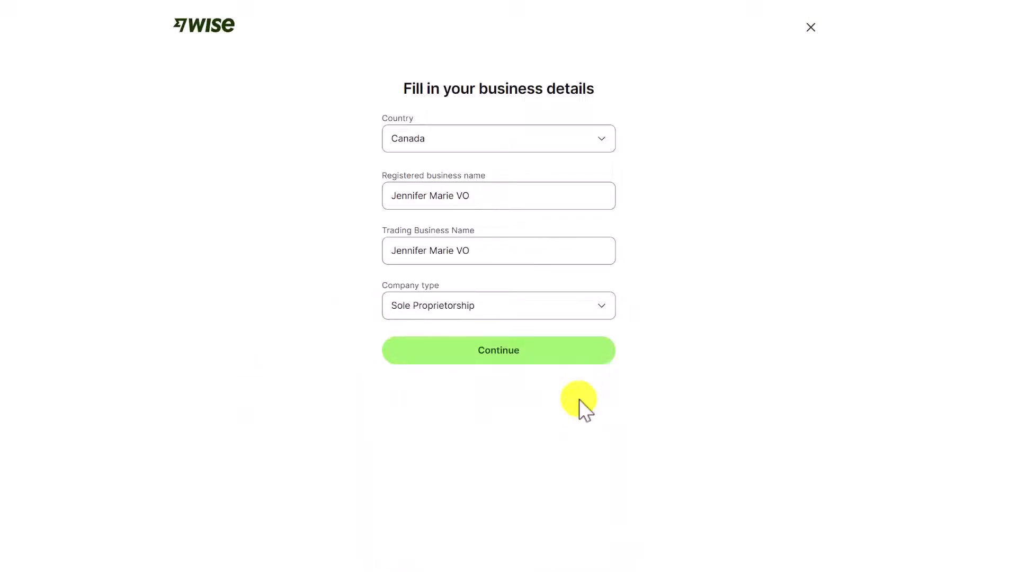
Submit the business details and registered address, then set category Design, marketing or communication, subcategory Audio and video.
{"action": "left_click", "coordinate": [586, 362]}
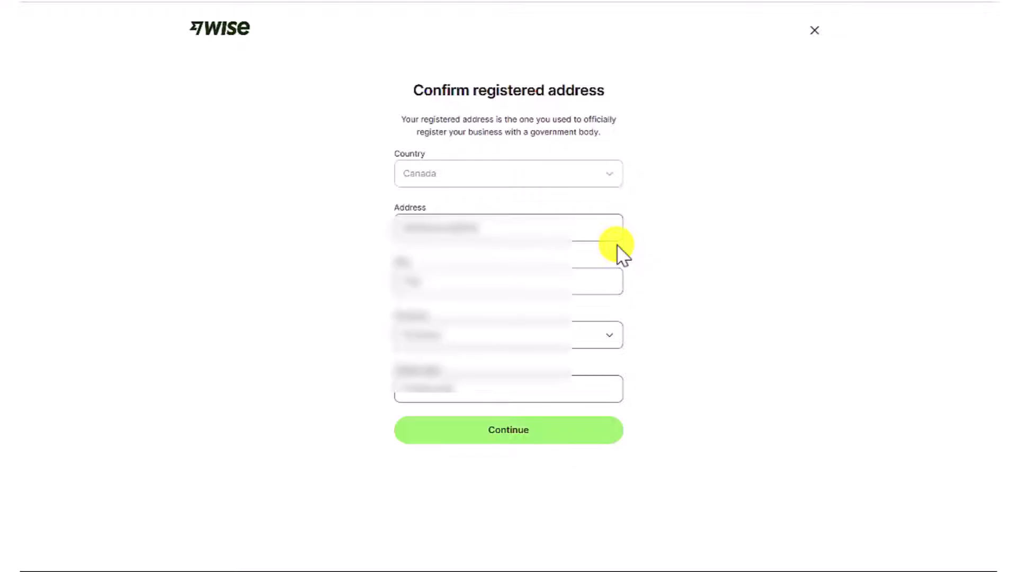
{"action": "left_click", "coordinate": [615, 445]}
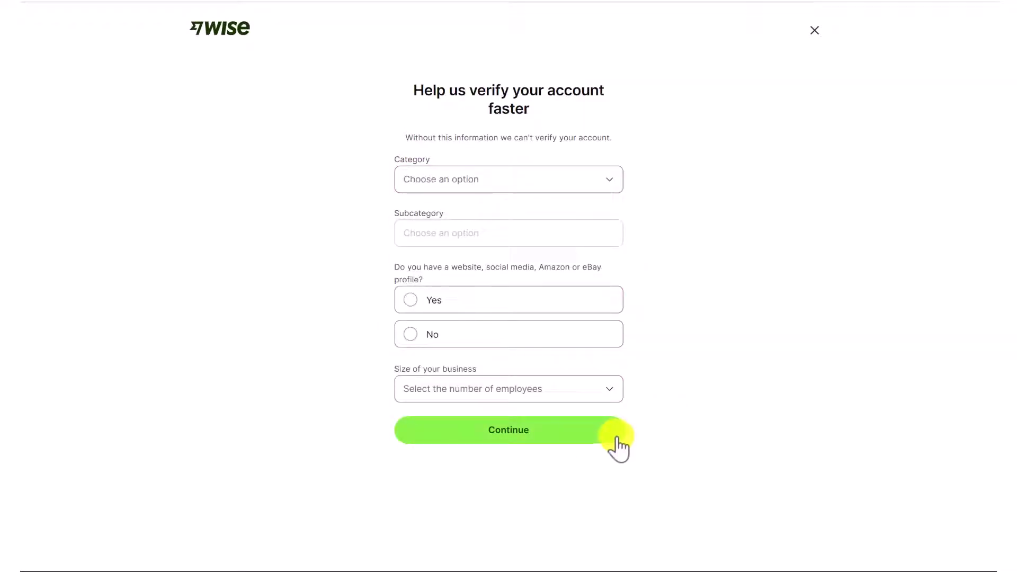
{"action": "left_click", "coordinate": [609, 185]}
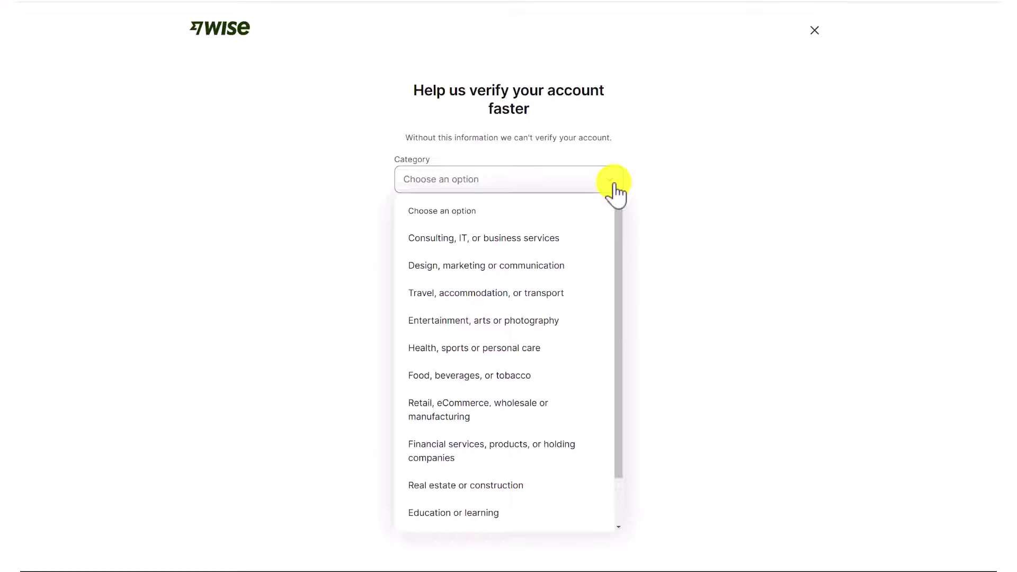
{"action": "left_click", "coordinate": [581, 262]}
{"action": "left_click", "coordinate": [583, 233]}
{"action": "left_click", "coordinate": [583, 372]}
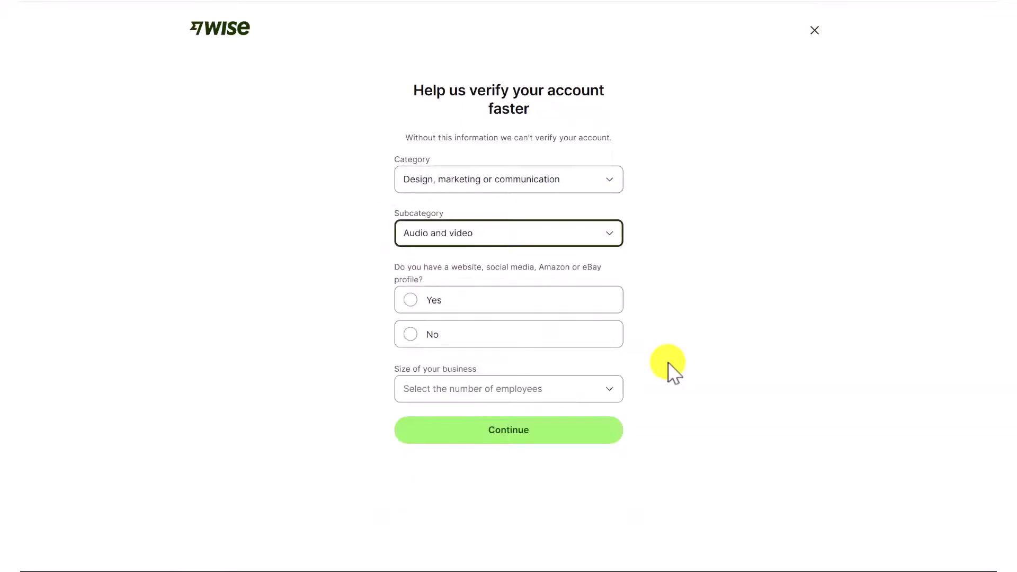
Mark that the business has an online profile, paste the YouTube link, set size 1, and continue.
{"action": "left_click", "coordinate": [442, 307]}
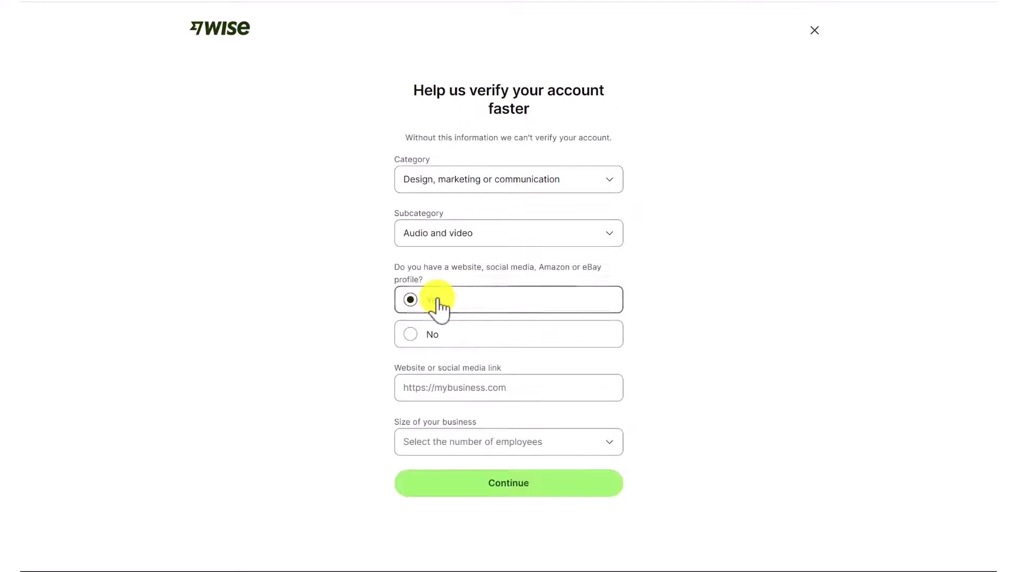
{"action": "left_click", "coordinate": [486, 391]}
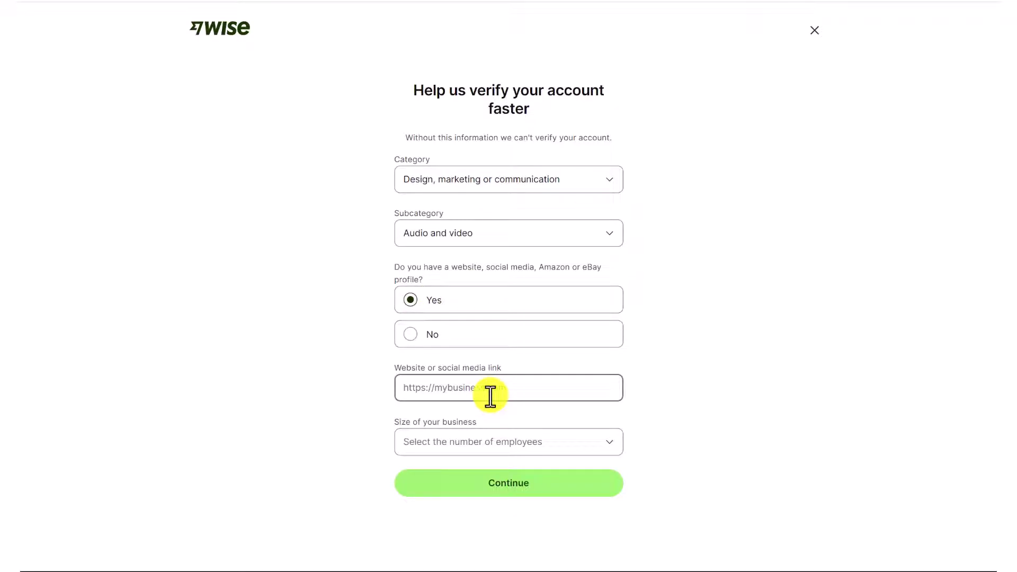
{"action": "type", "text": "https://www.youtube.com/c/JenniferMarieVO/"}
{"action": "left_click", "coordinate": [633, 432]}
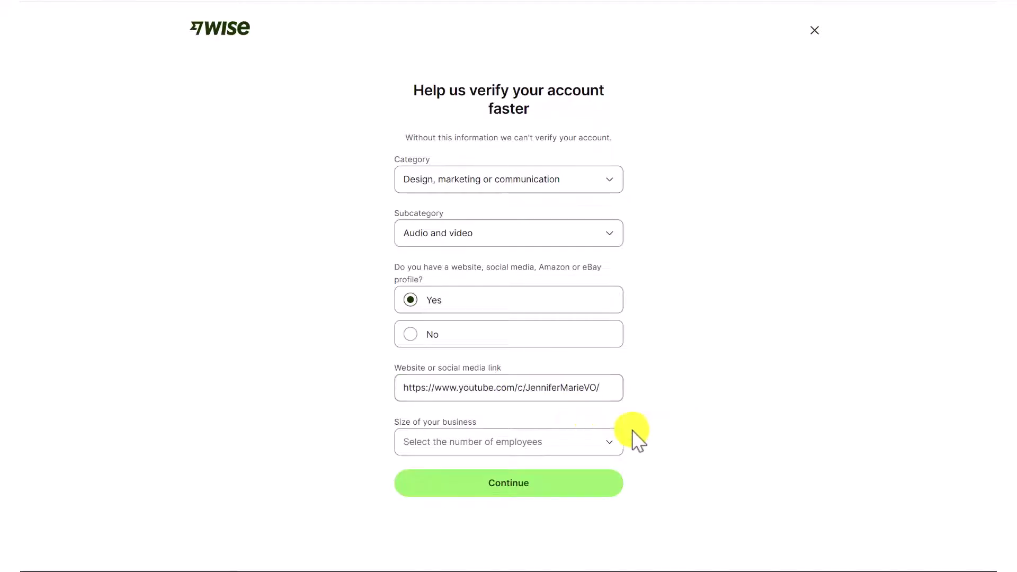
{"action": "left_click", "coordinate": [607, 447]}
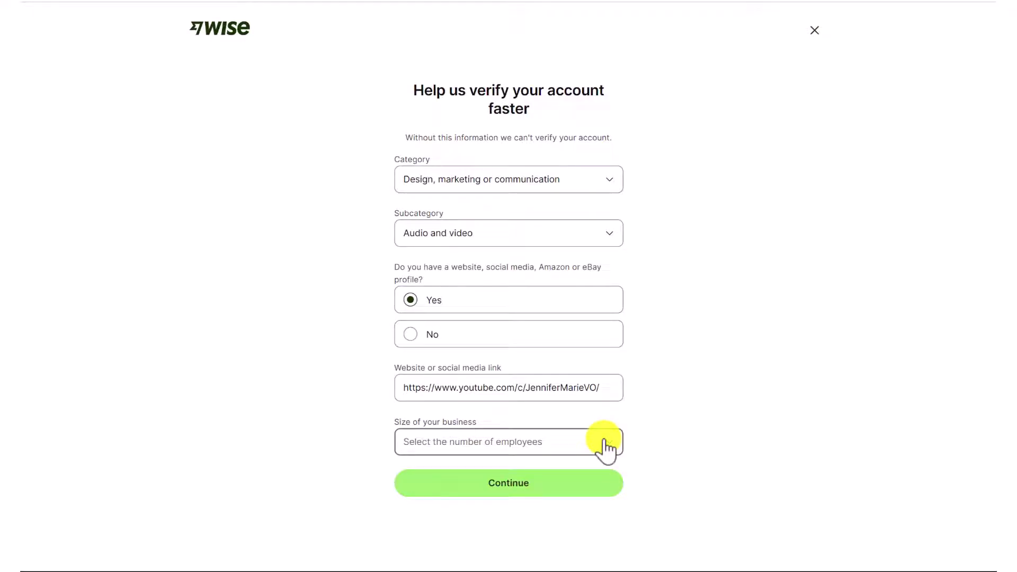
{"action": "left_click", "coordinate": [608, 448]}
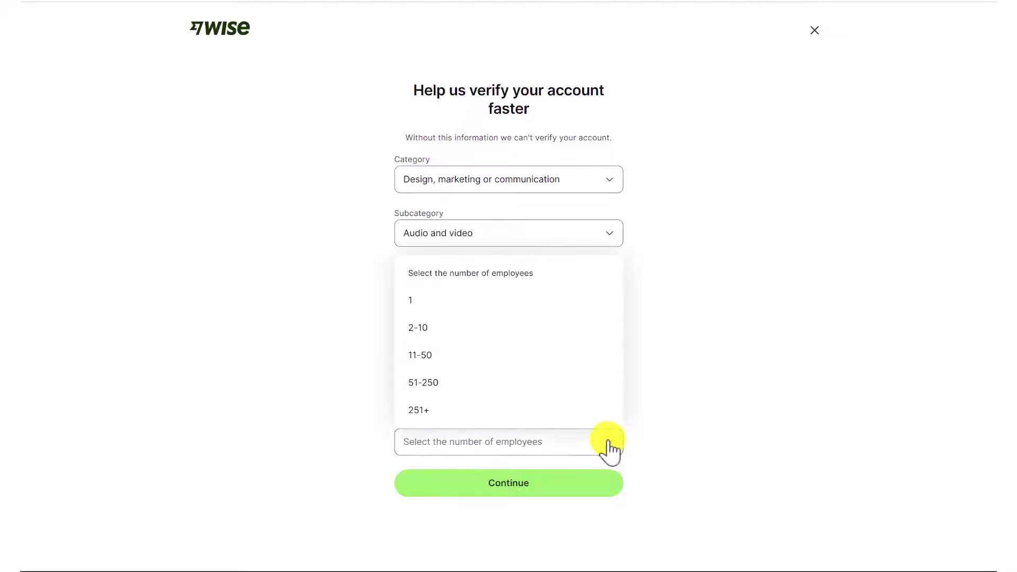
{"action": "left_click", "coordinate": [577, 312]}
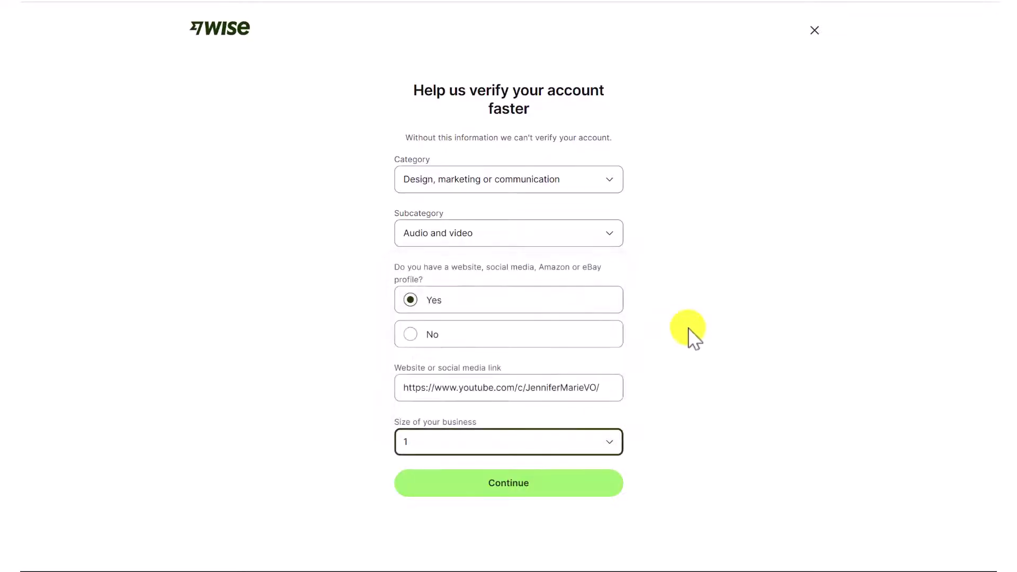
{"action": "left_click", "coordinate": [607, 489]}
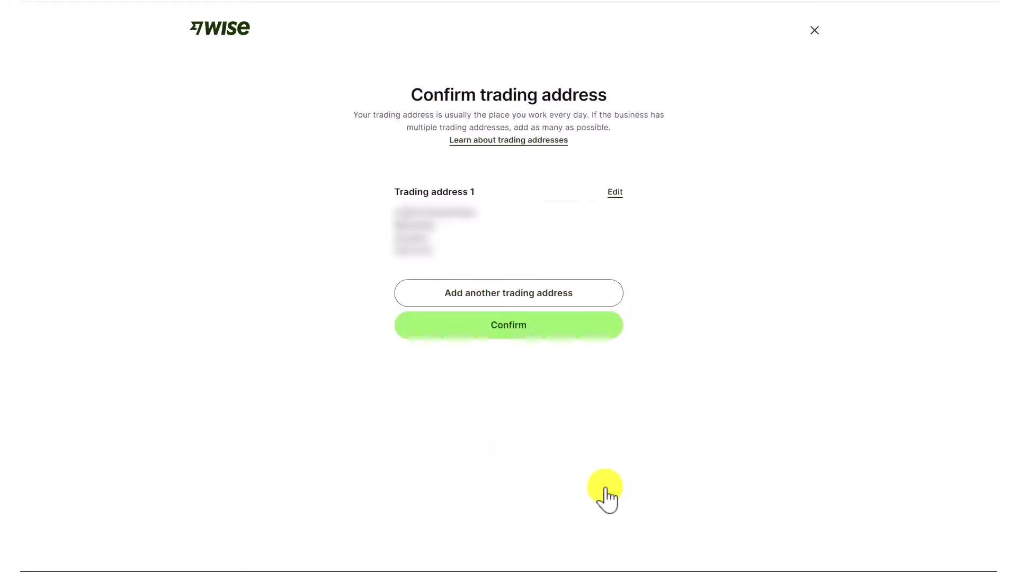
Confirm the trading address and scroll the 'What can we help your business do?' page.
{"action": "left_click", "coordinate": [593, 327]}
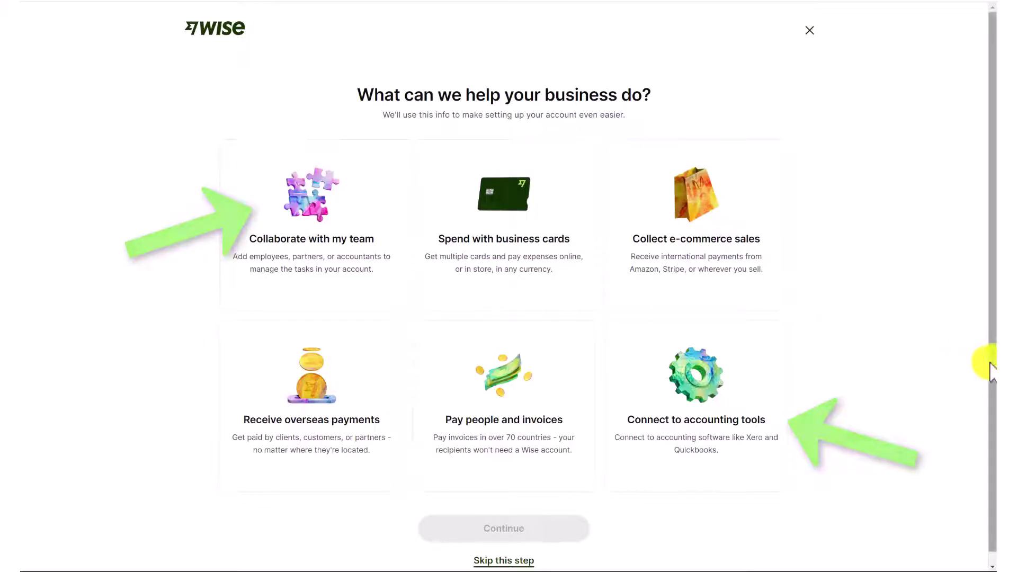
{"action": "scroll", "coordinate": [938, 439], "scroll_direction": "down", "scroll_amount": 1}
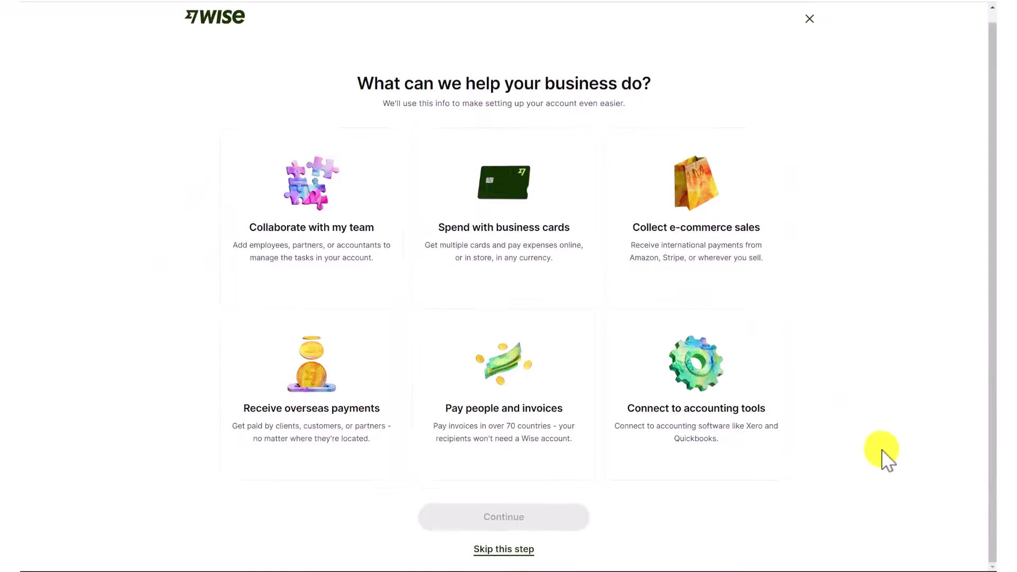
Skip the business-needs question and take the free 0 CAD Essential features plan.
{"action": "left_click", "coordinate": [526, 550]}
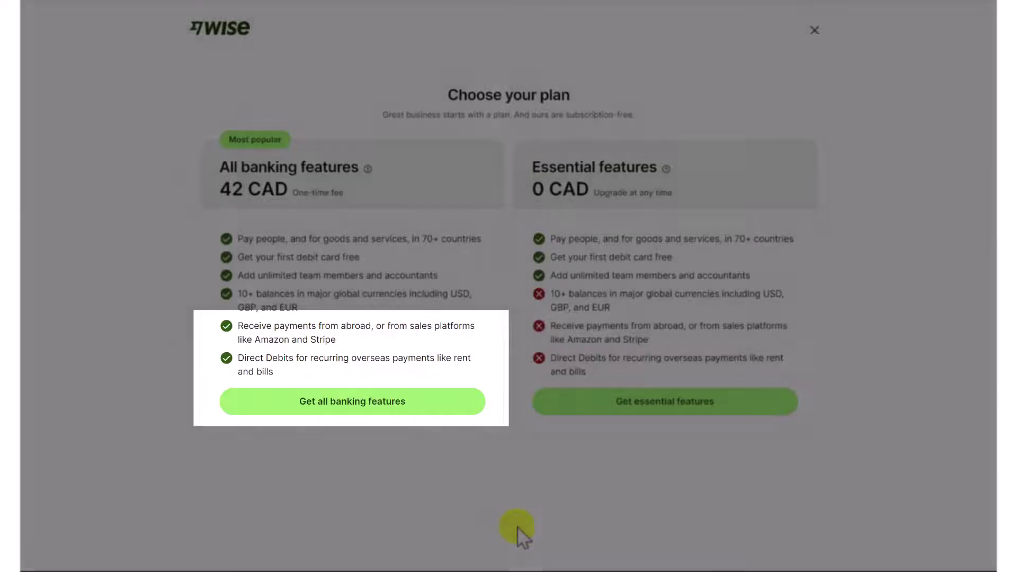
{"action": "left_click", "coordinate": [710, 409]}
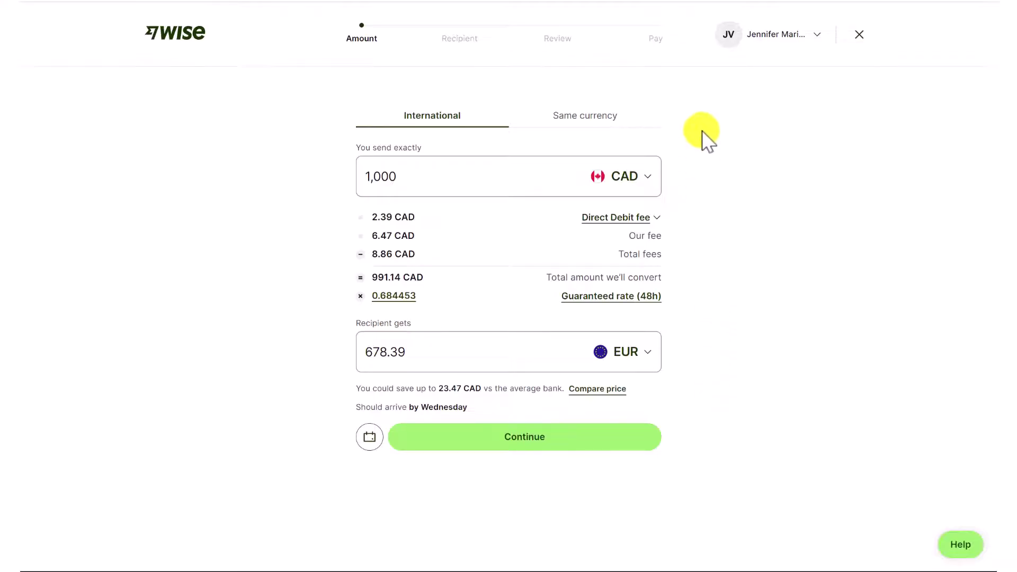
Exit the transfer to the CAD and USD dashboard, view the Cards page, then open the account menu.
{"action": "left_click", "coordinate": [785, 44]}
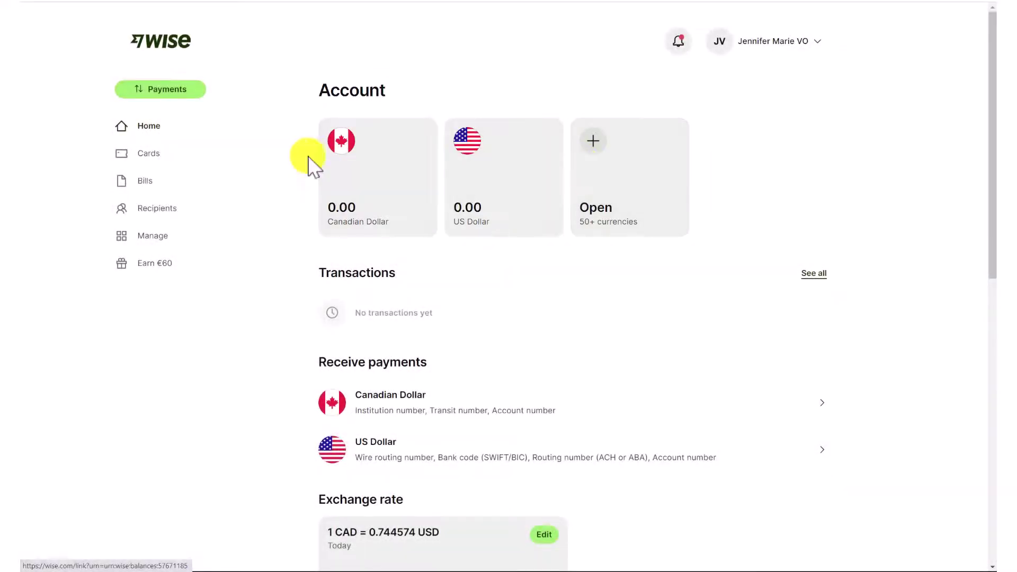
{"action": "left_click", "coordinate": [164, 159]}
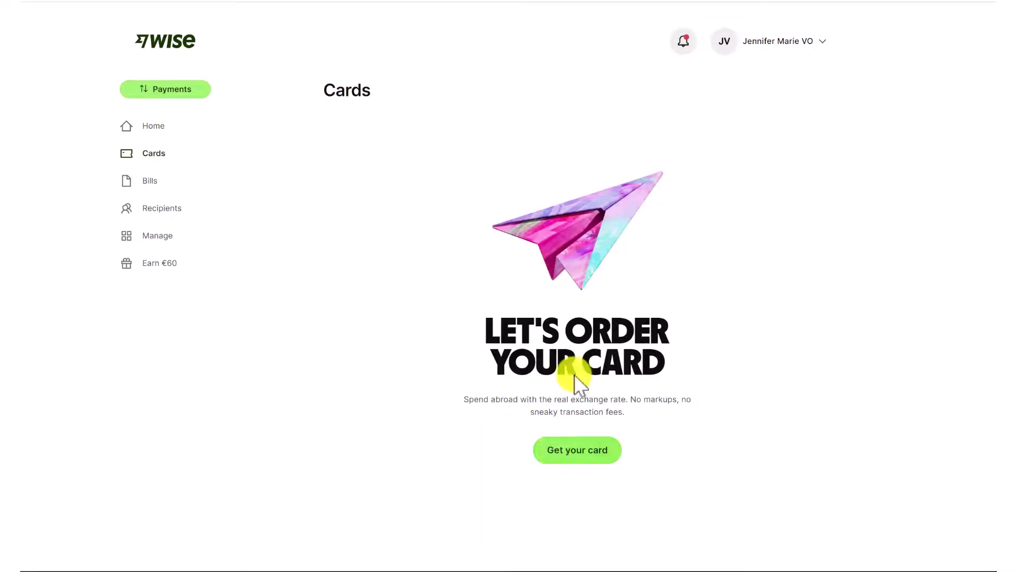
{"action": "left_click", "coordinate": [824, 50]}
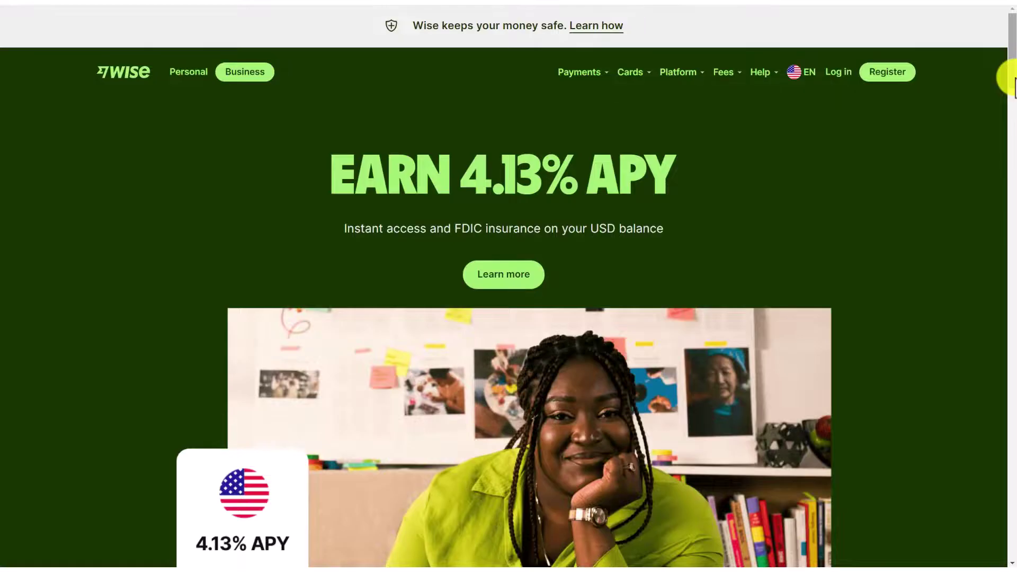
Open the 4.13% APY USD interest page and scroll to the $250,000 FDIC insurance details.
{"action": "left_click_drag", "start_coordinate": [1012, 82], "coordinate": [1015, 96]}
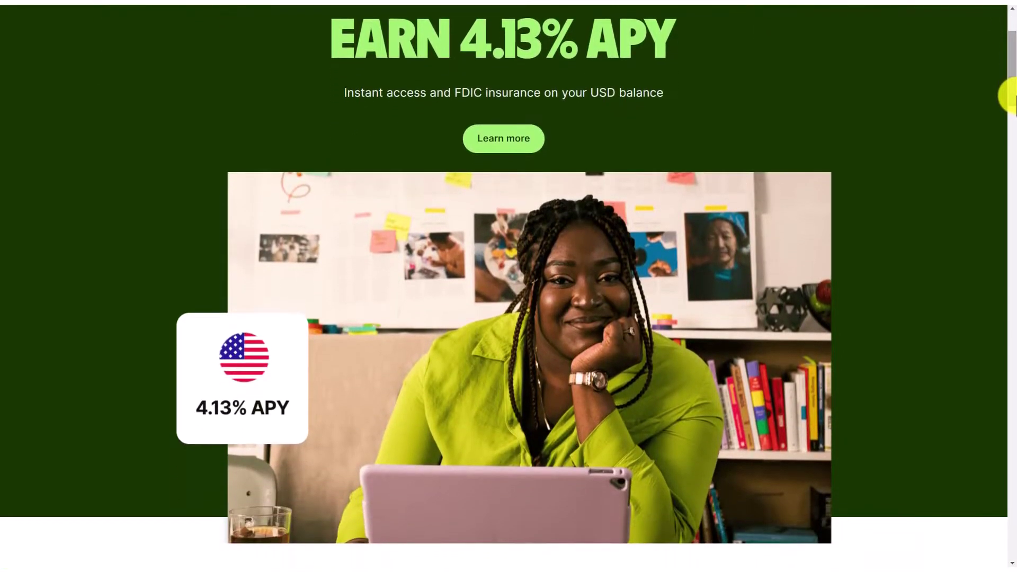
{"action": "left_click", "coordinate": [532, 150]}
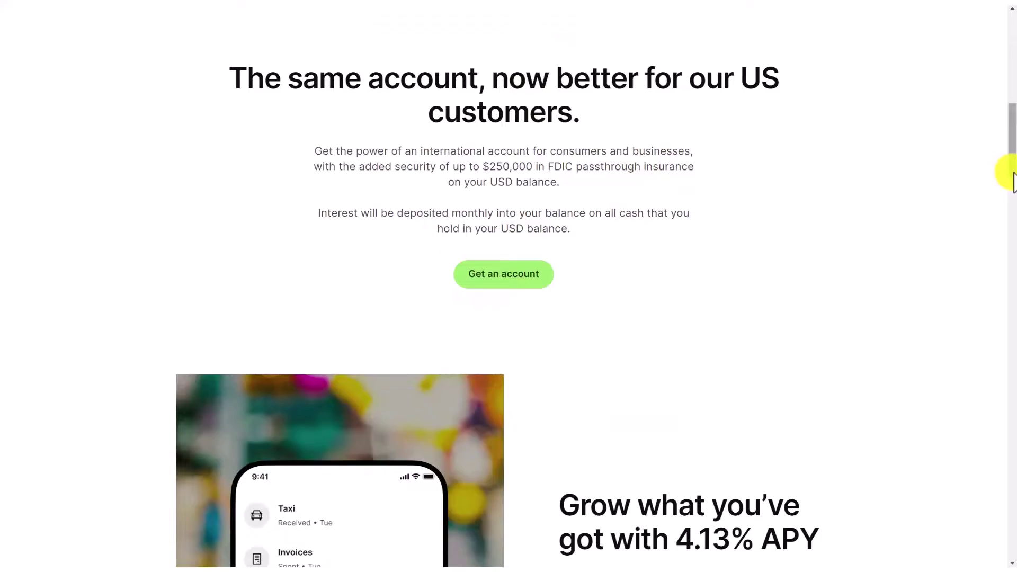
{"action": "left_click_drag", "start_coordinate": [1012, 175], "coordinate": [1014, 219]}
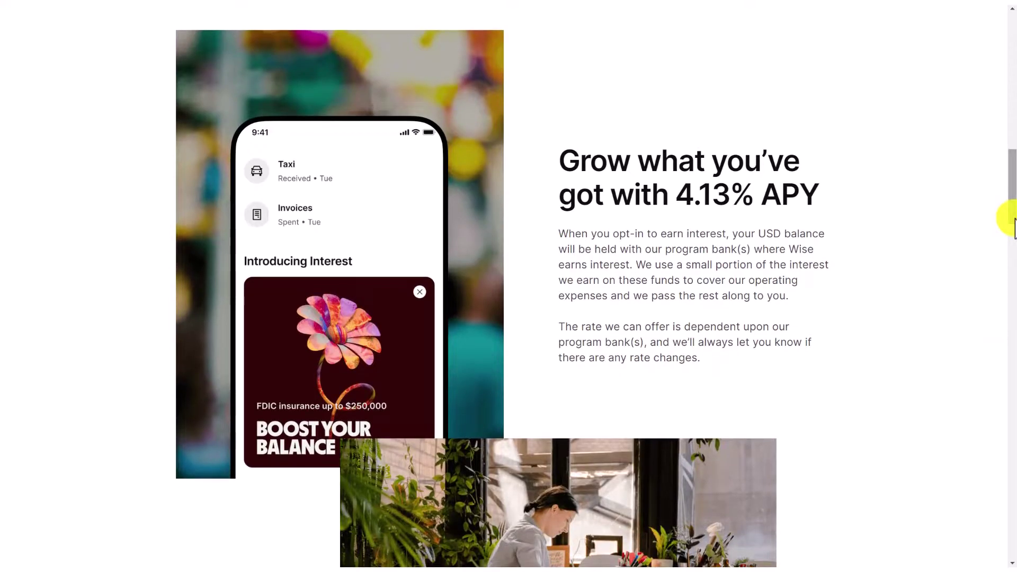